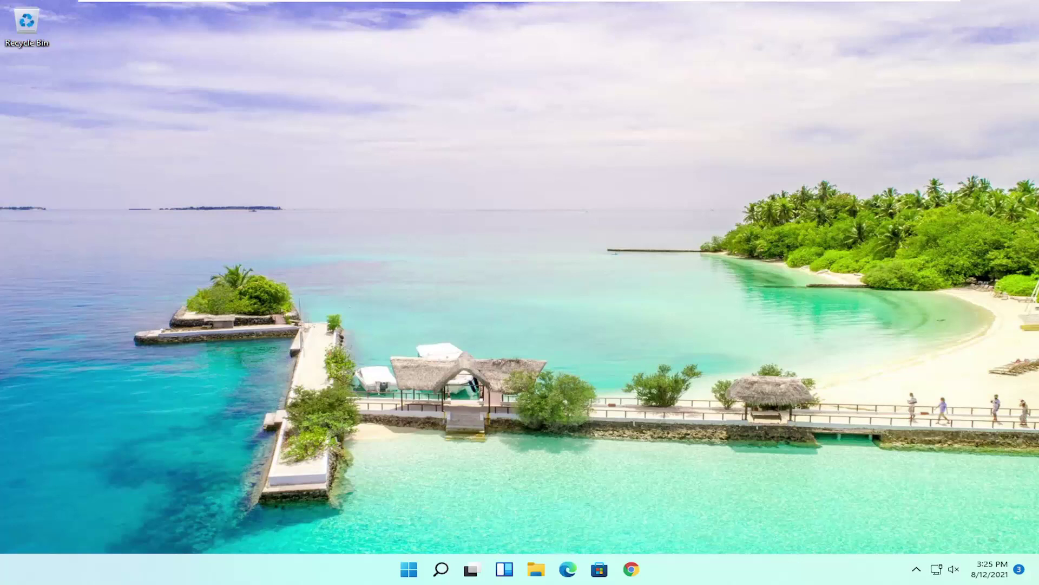
- Search 'regedit' and run Registry Editor as administrator, approving the UAC prompt
{"action": "left_click", "coordinate": [440, 570]}
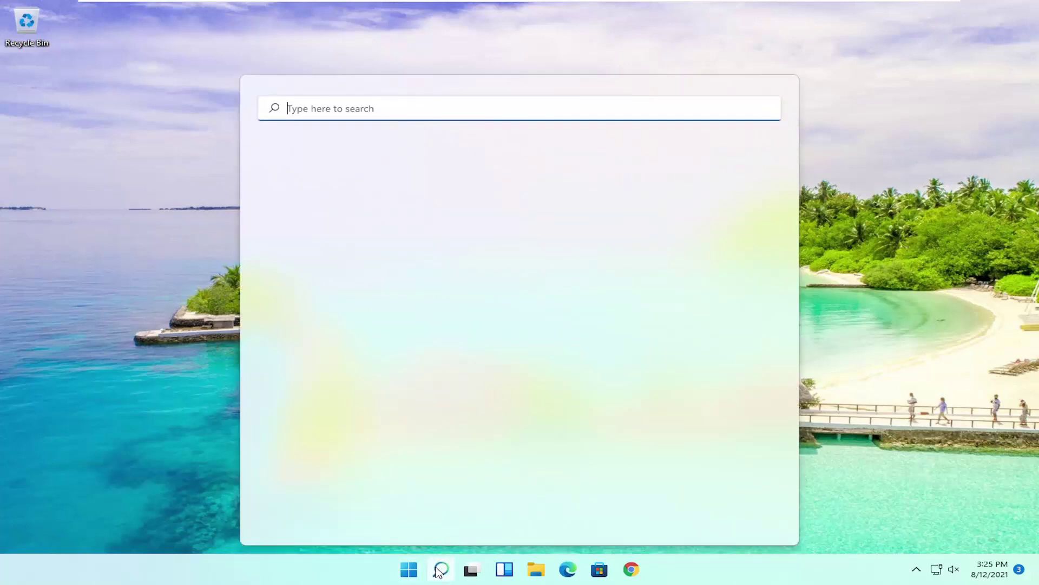
{"action": "type", "text": "reged"}
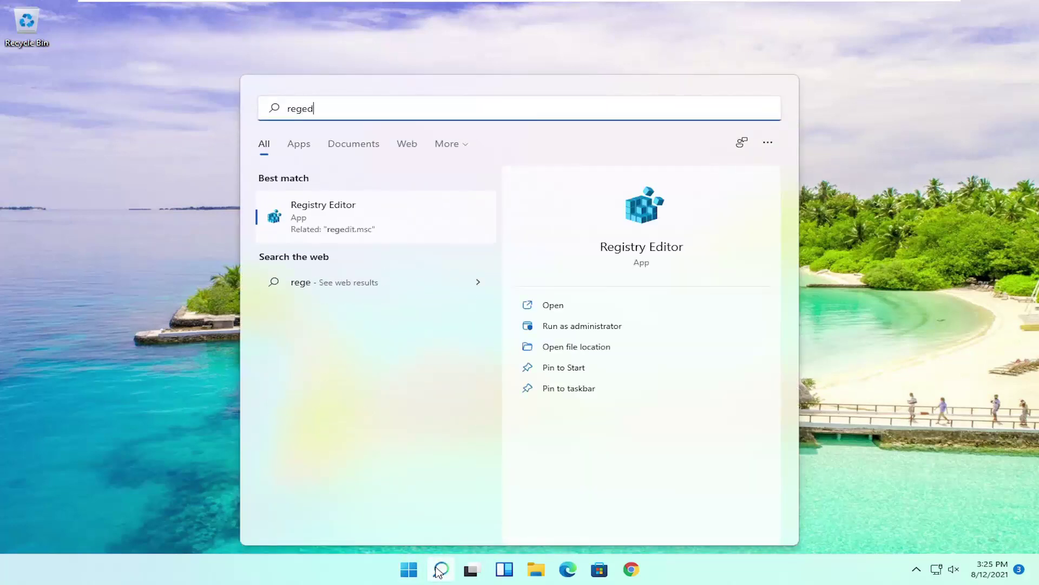
{"action": "type", "text": "it"}
{"action": "right_click", "coordinate": [324, 214]}
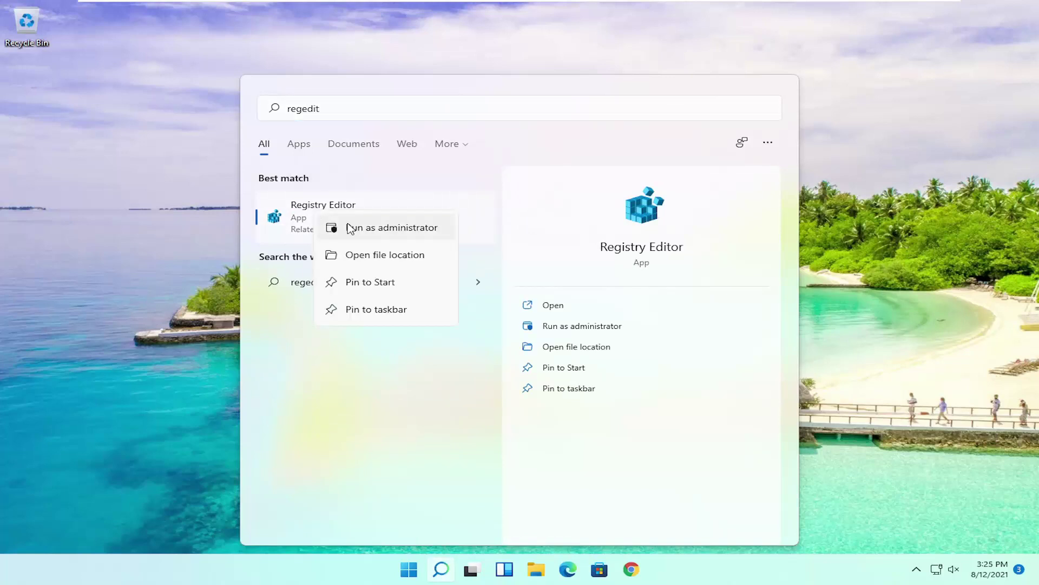
{"action": "left_click", "coordinate": [351, 230]}
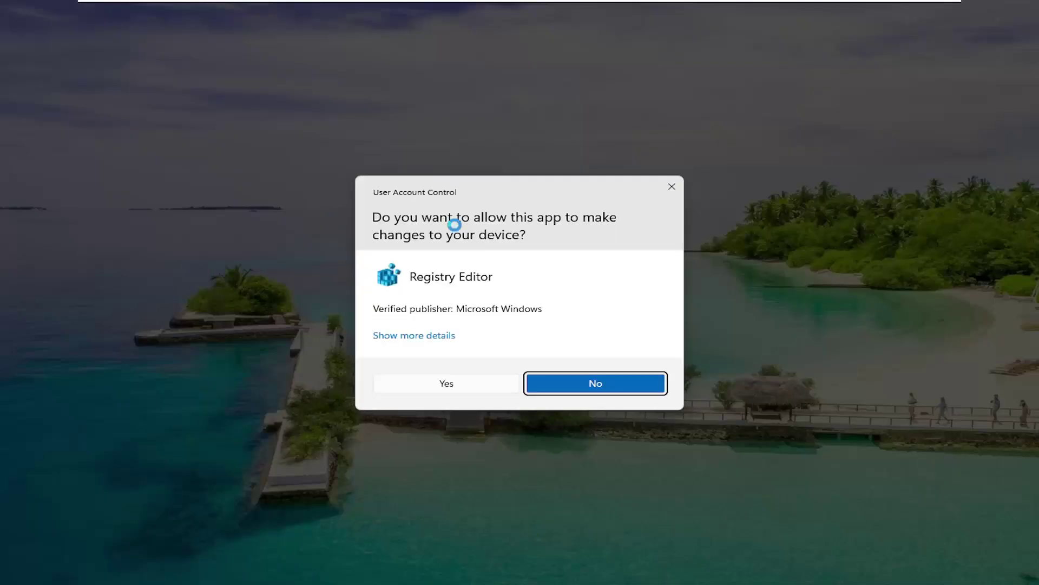
{"action": "left_click", "coordinate": [438, 384]}
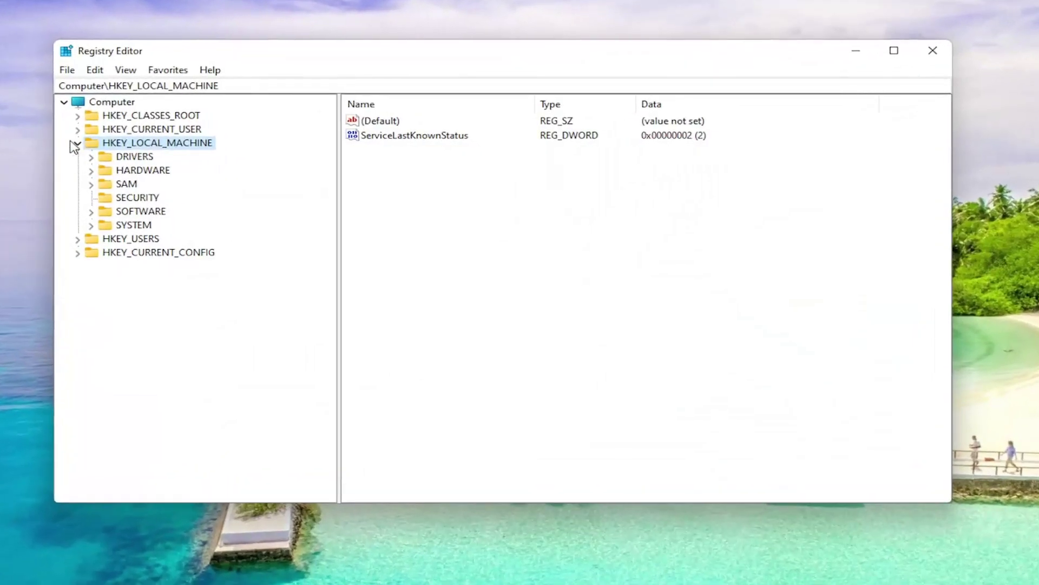
{"action": "left_click", "coordinate": [77, 143]}
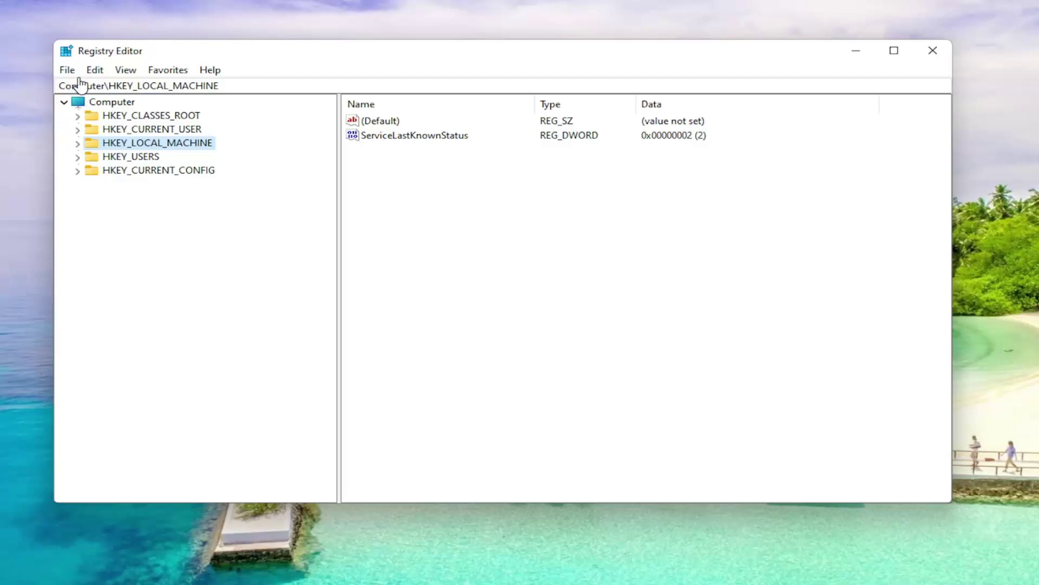
{"action": "left_click", "coordinate": [67, 70]}
{"action": "left_click", "coordinate": [102, 113]}
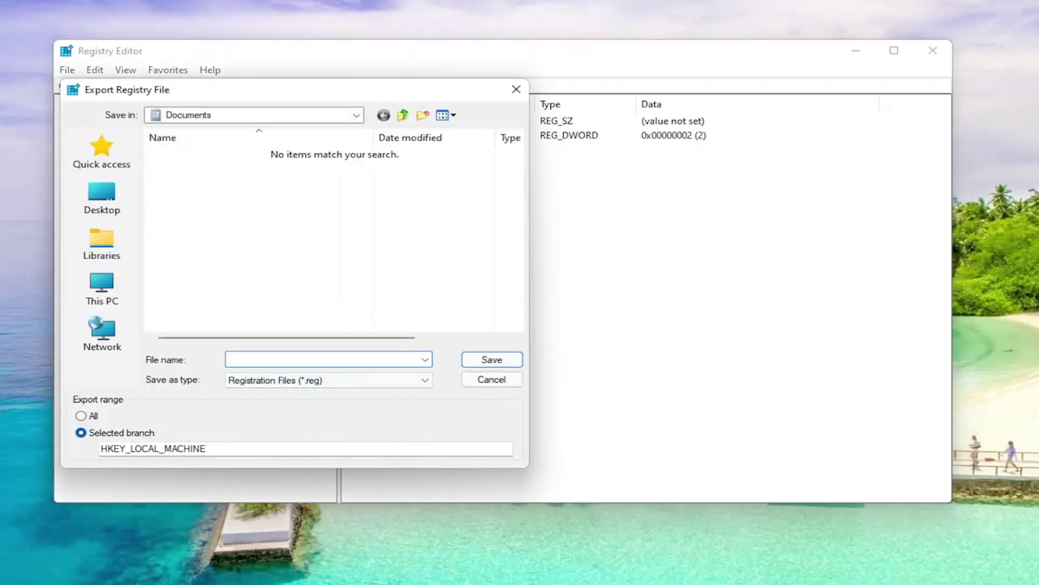
{"action": "left_click", "coordinate": [82, 416]}
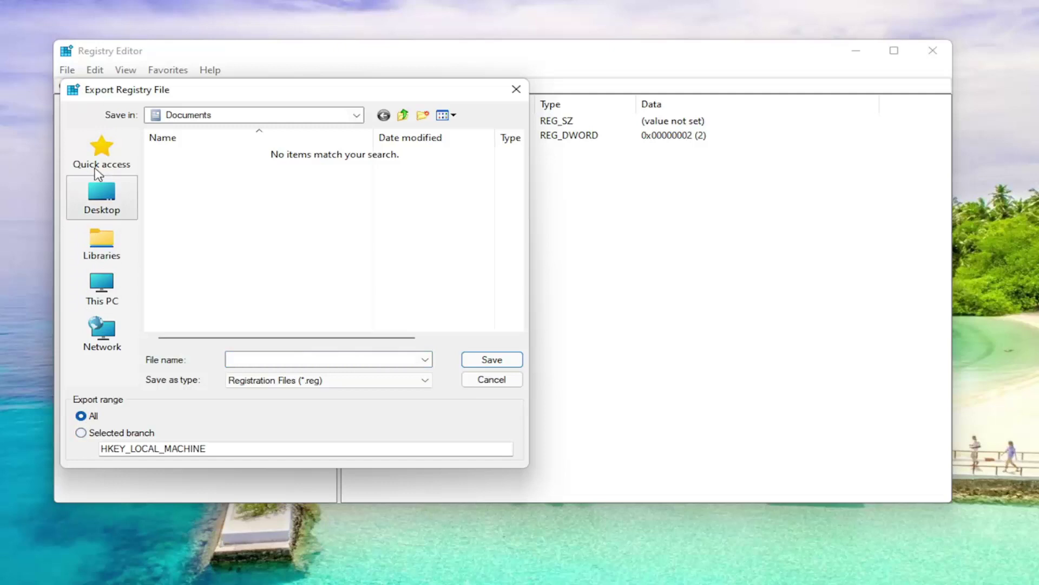
{"action": "left_click", "coordinate": [491, 380]}
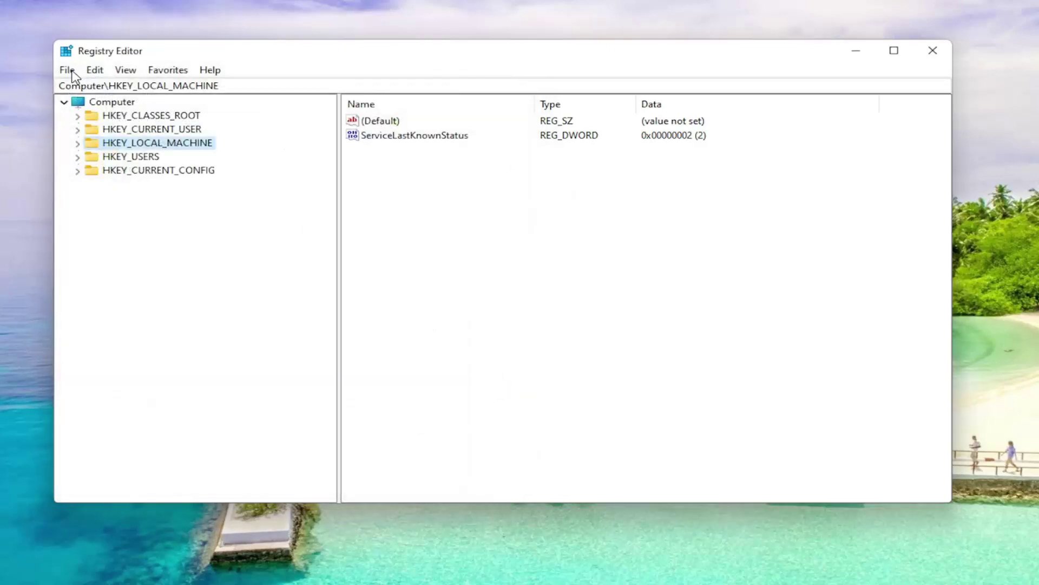
{"action": "left_click", "coordinate": [67, 70]}
{"action": "left_click", "coordinate": [86, 85]}
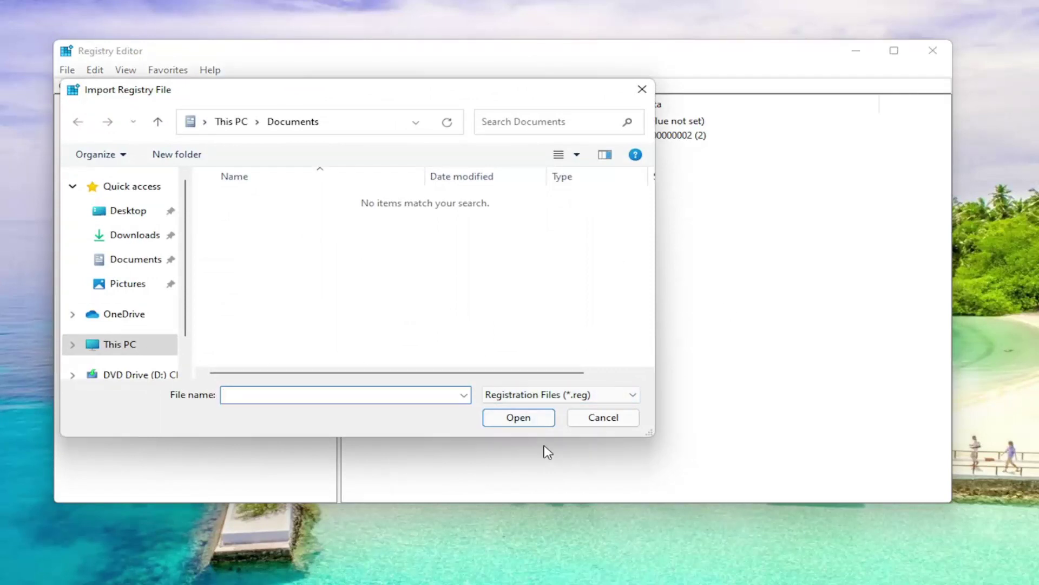
{"action": "left_click", "coordinate": [603, 418]}
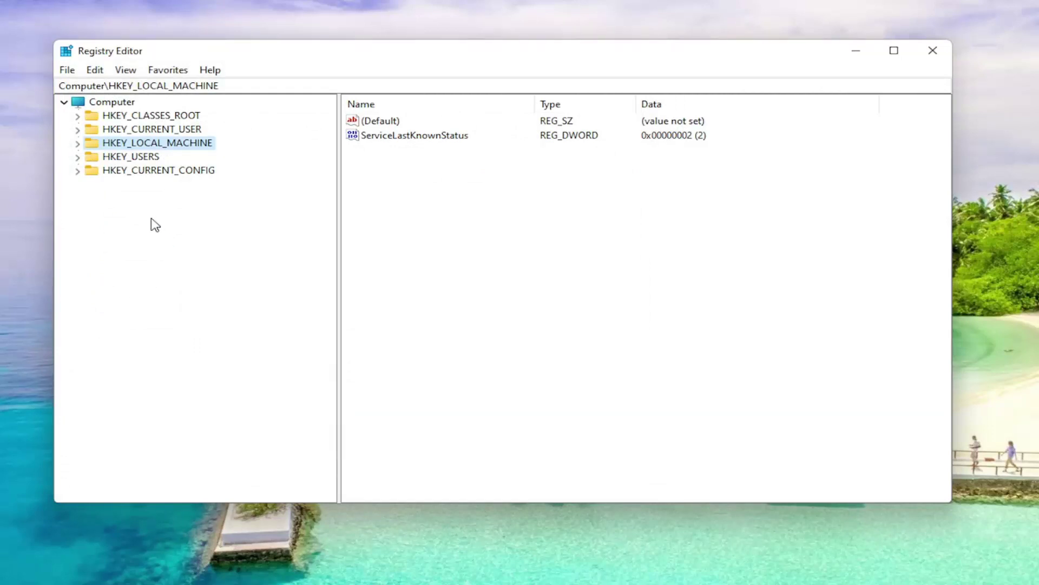
- Expand HKEY_CURRENT_USER\Software\Microsoft\Windows\CurrentVersion\Explorer and select User Shell Folders
{"action": "double_click", "coordinate": [149, 129]}
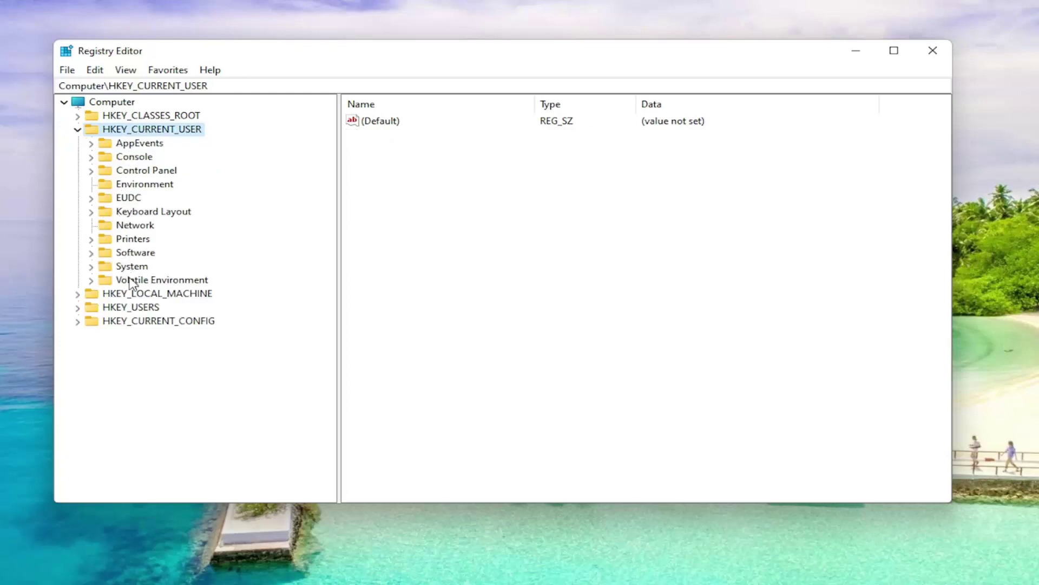
{"action": "double_click", "coordinate": [134, 252]}
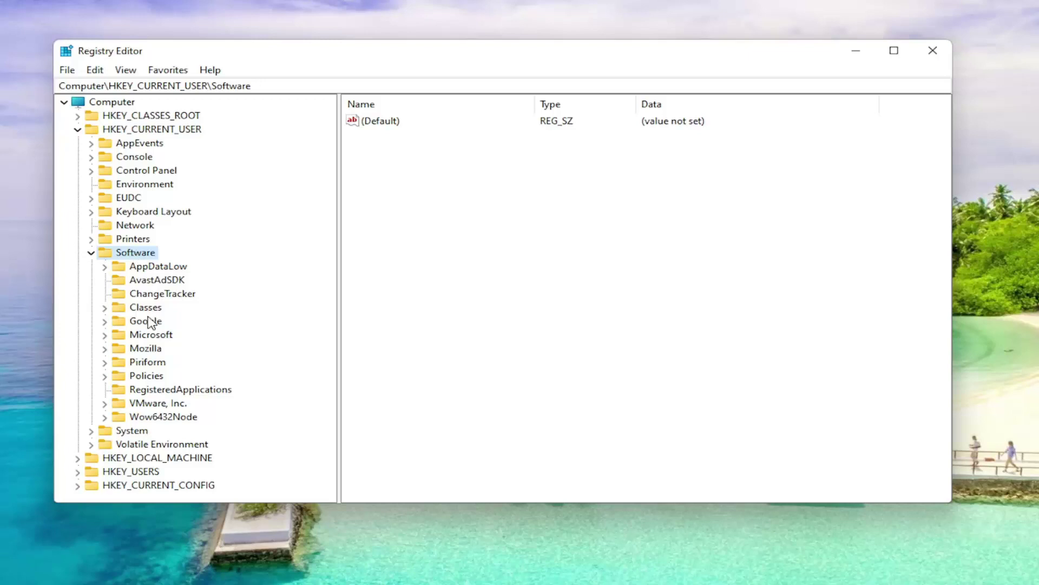
{"action": "double_click", "coordinate": [151, 335]}
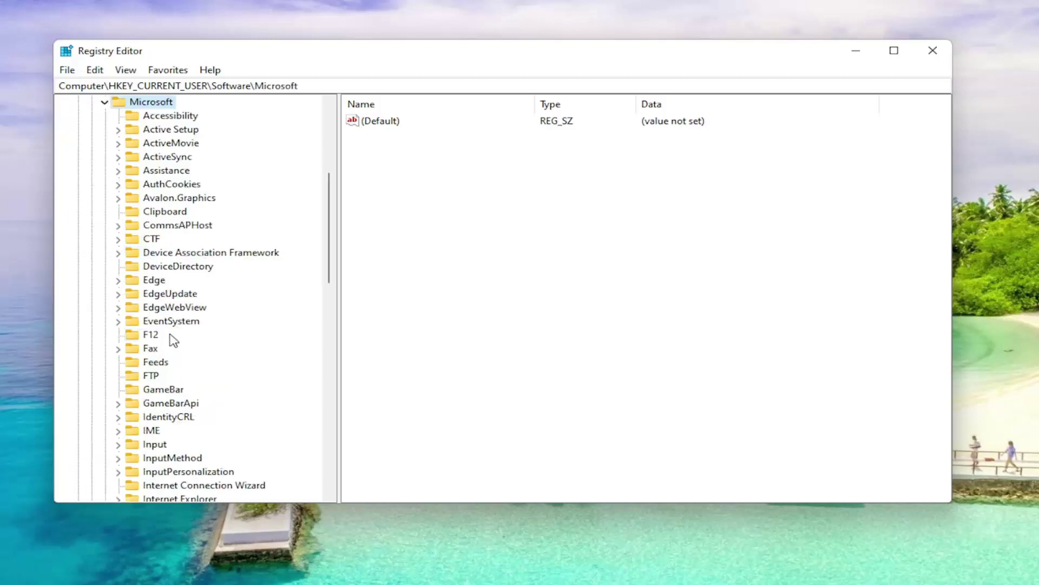
{"action": "scroll", "coordinate": [180, 321], "scroll_direction": "down", "scroll_amount": 8}
{"action": "scroll", "coordinate": [180, 321], "scroll_direction": "down", "scroll_amount": 8}
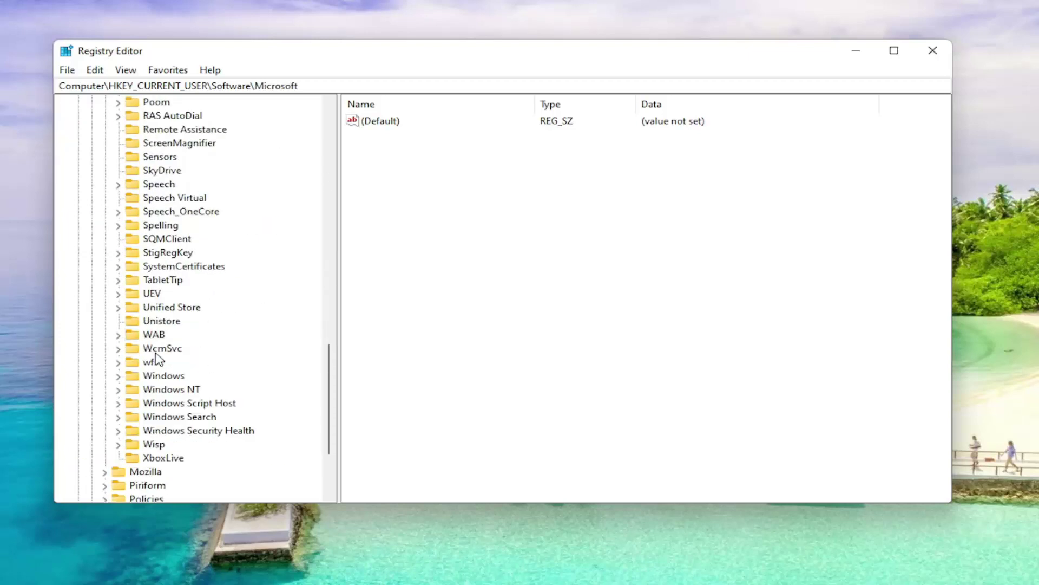
{"action": "double_click", "coordinate": [163, 376]}
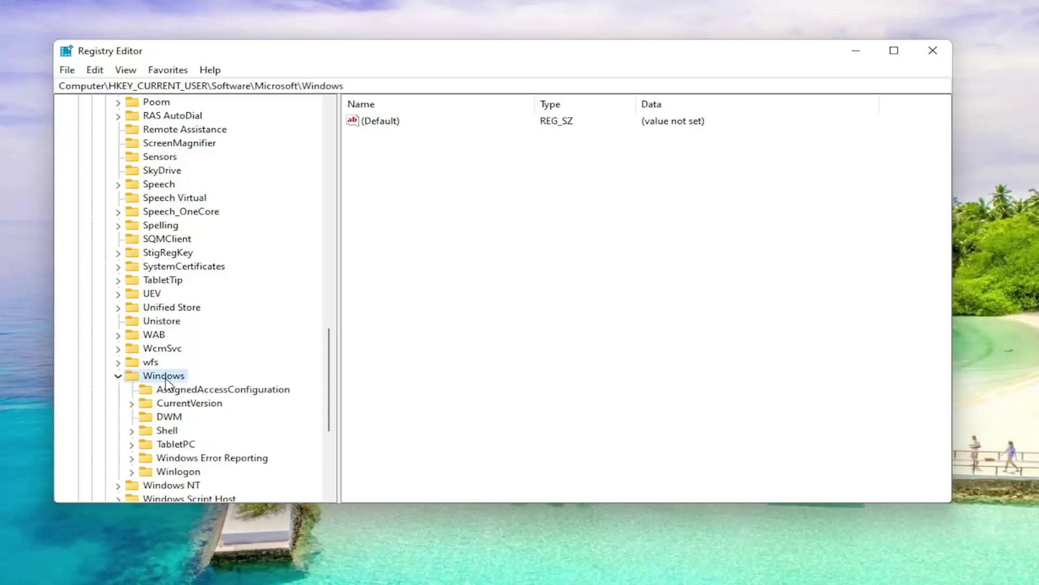
{"action": "double_click", "coordinate": [190, 403]}
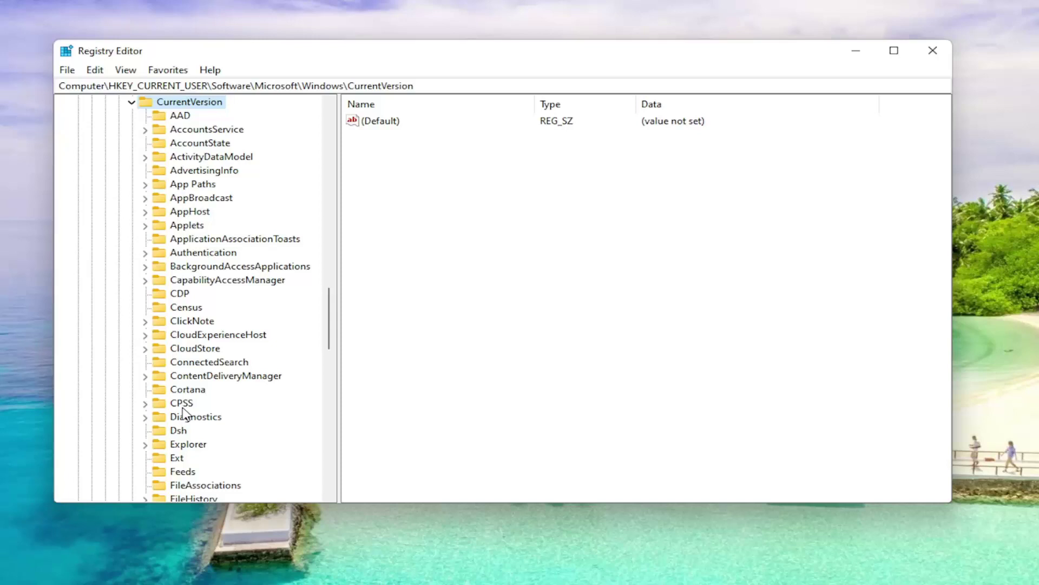
{"action": "scroll", "coordinate": [184, 412], "scroll_direction": "down", "scroll_amount": 3}
{"action": "left_click", "coordinate": [188, 403]}
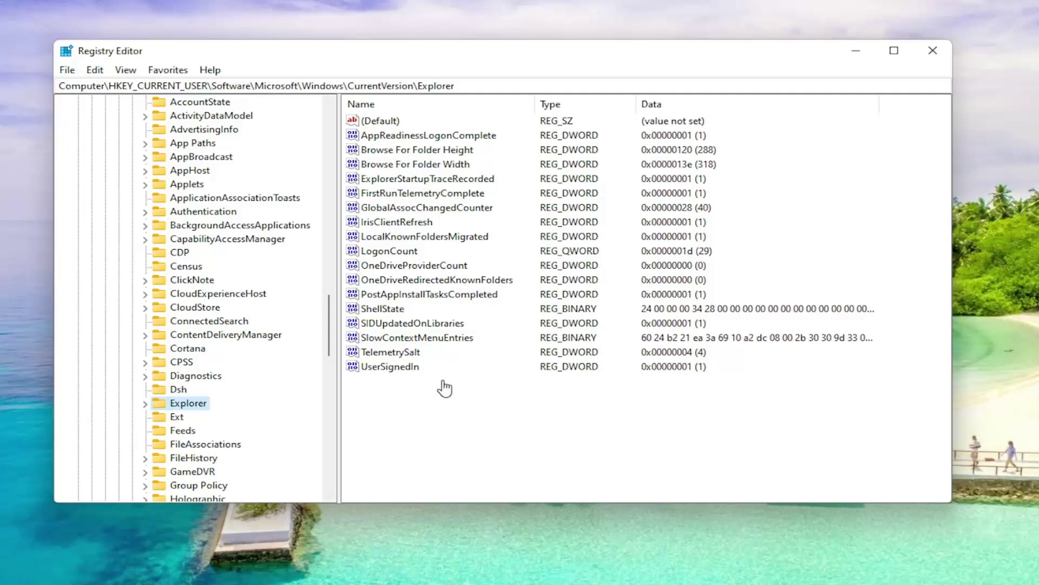
{"action": "double_click", "coordinate": [189, 403]}
{"action": "scroll", "coordinate": [216, 349], "scroll_direction": "down", "scroll_amount": 4}
{"action": "scroll", "coordinate": [215, 349], "scroll_direction": "down", "scroll_amount": 4}
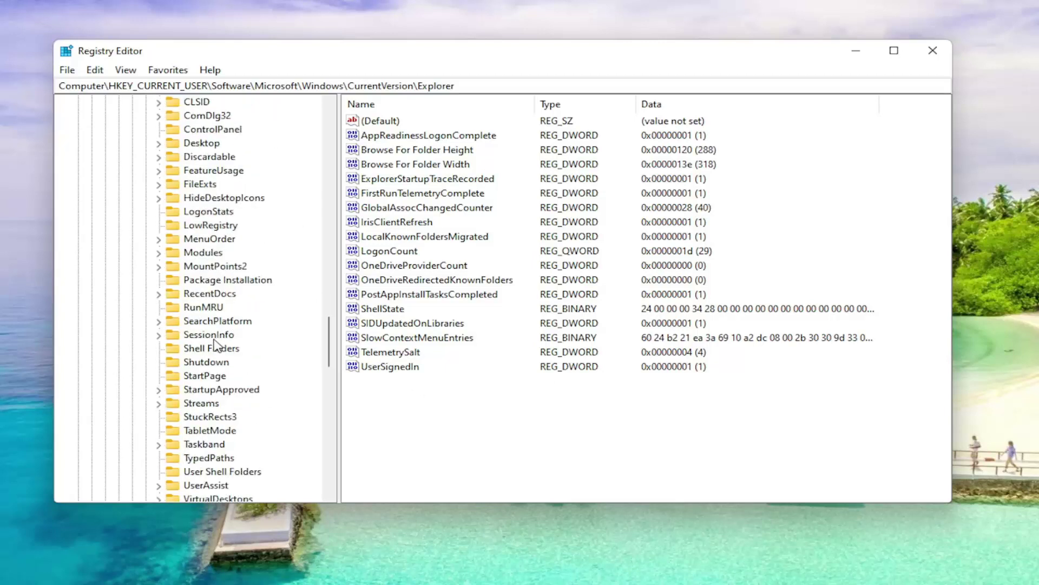
{"action": "scroll", "coordinate": [216, 345], "scroll_direction": "down", "scroll_amount": 3}
{"action": "left_click", "coordinate": [222, 390]}
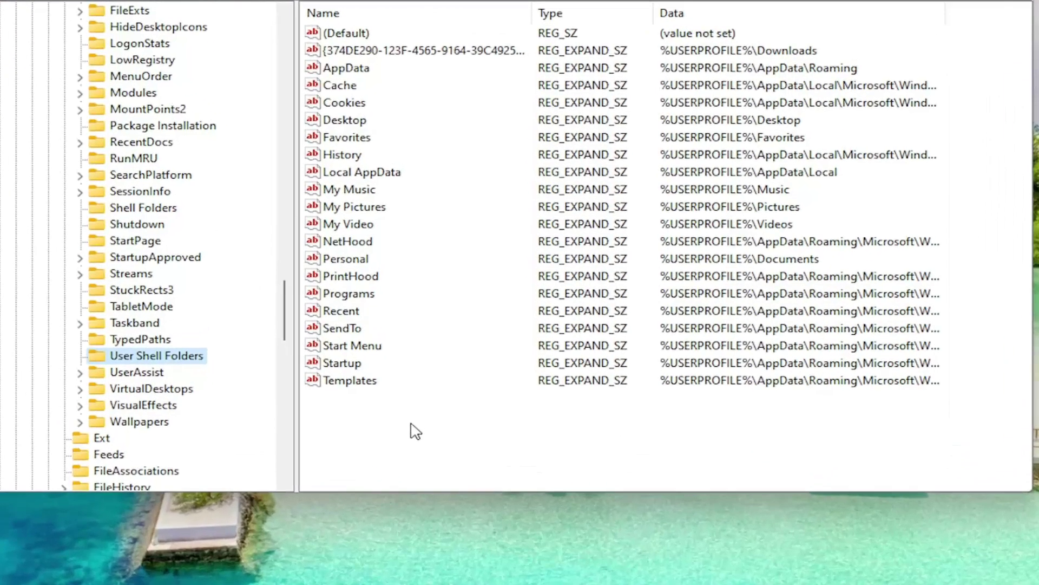
- Create string value {B7BEDE81-DF94-4682-A7D8-57A52620B86F}, removing the stray 'Find', and open it
{"action": "right_click", "coordinate": [410, 429]}
{"action": "mouse_move", "coordinate": [439, 388]}
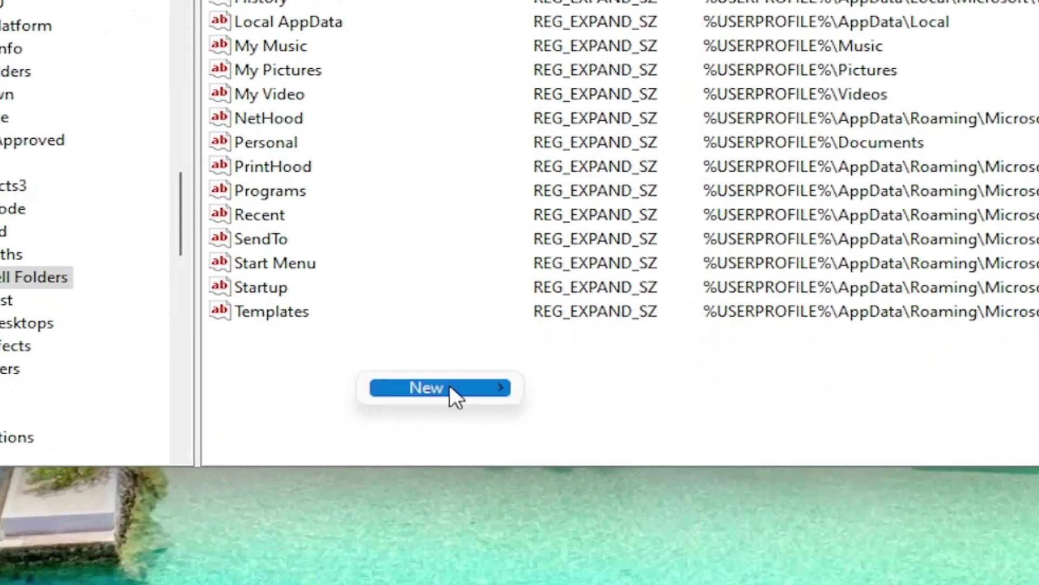
{"action": "left_click", "coordinate": [615, 428]}
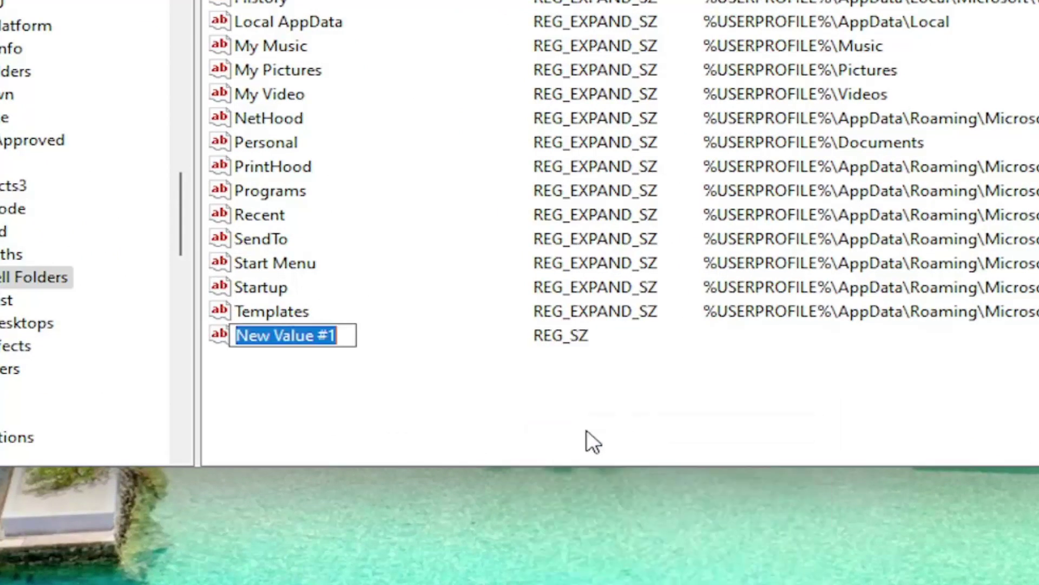
{"action": "type", "text": "Find {B7BEDE81-DF94-4682-A7D8-57A52620B86F}"}
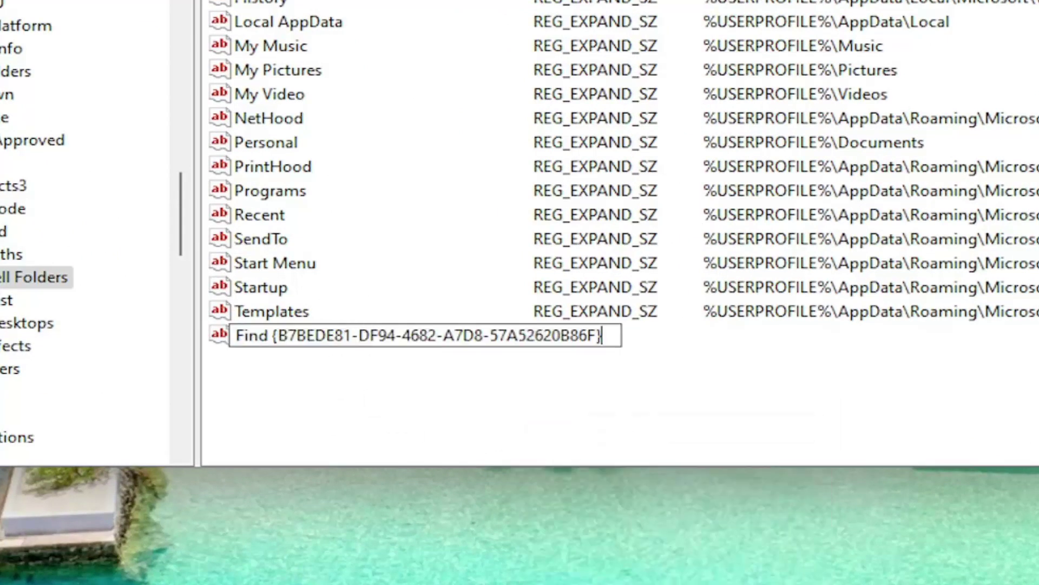
{"action": "double_click", "coordinate": [248, 335]}
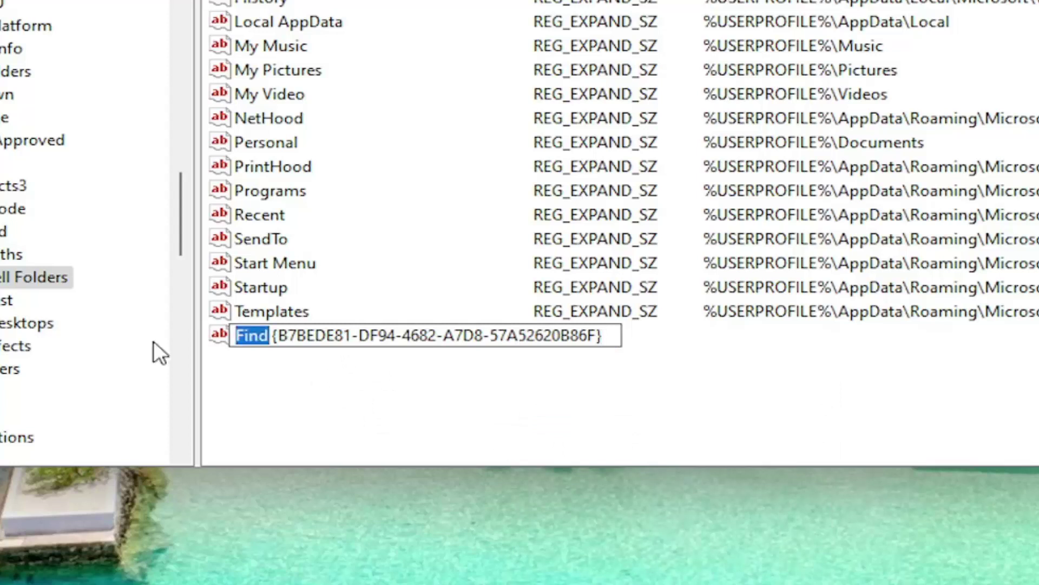
{"action": "key", "text": "Delete"}
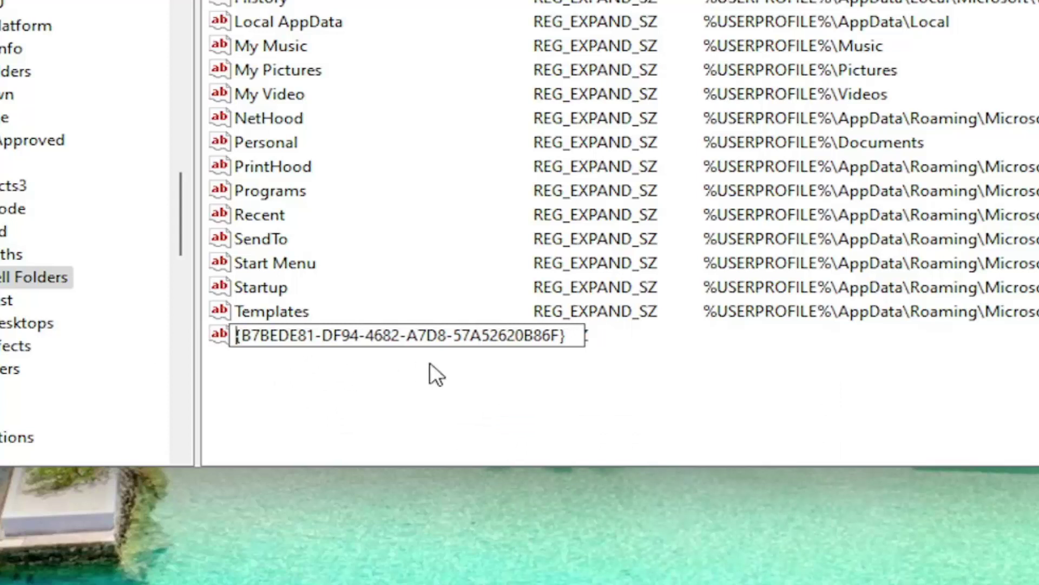
{"action": "left_click", "coordinate": [430, 375]}
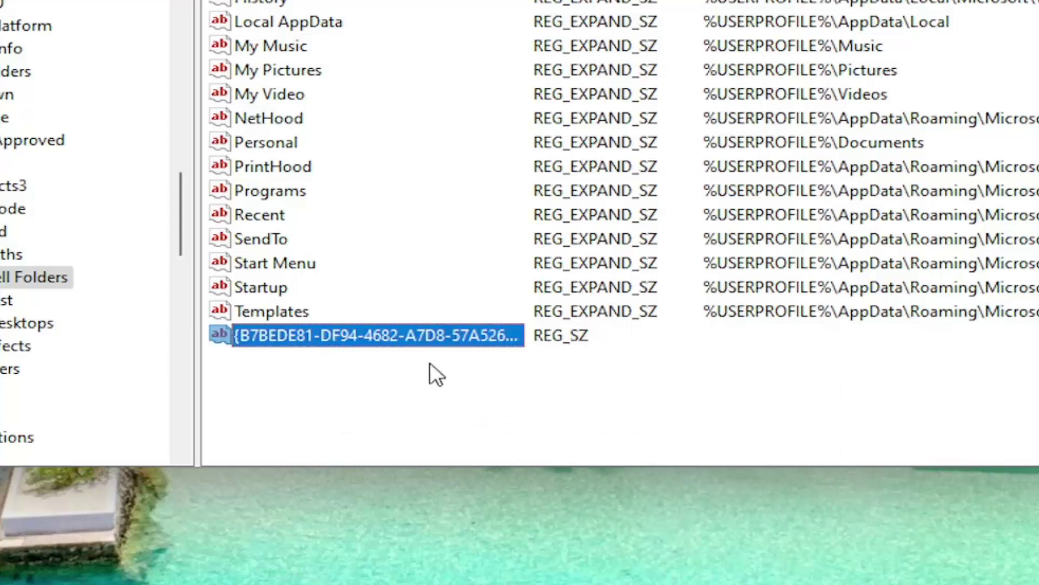
{"action": "double_click", "coordinate": [343, 339]}
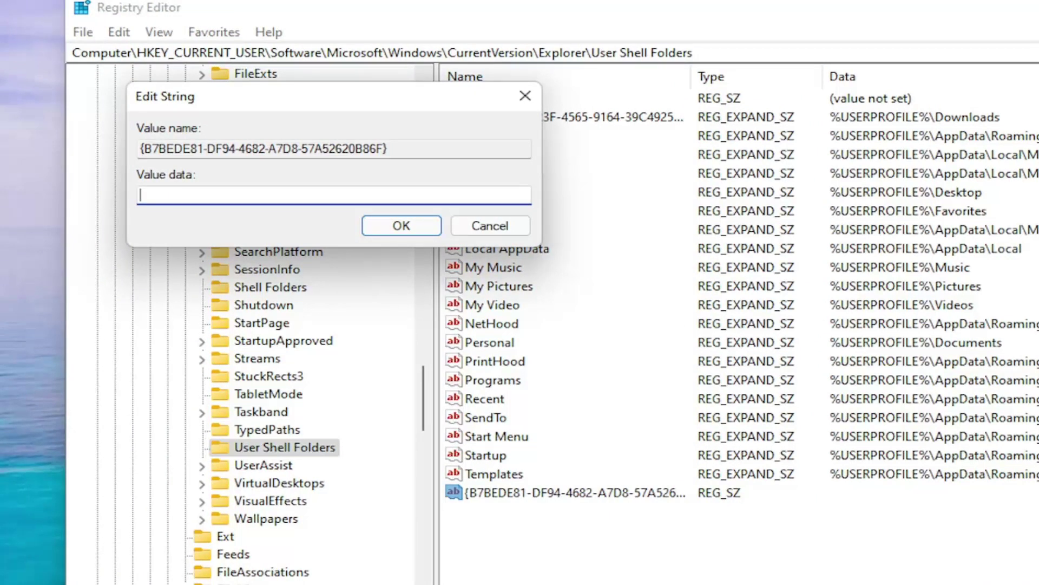
{"action": "type", "text": "%USERPROFILE%\\Pictures\\Screenshots"}
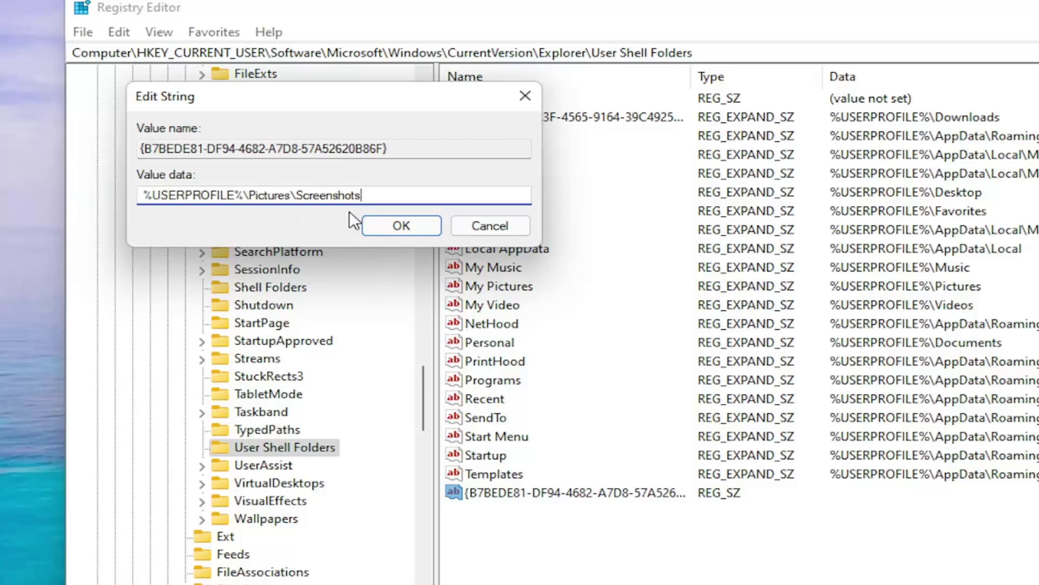
- Confirm %USERPROFILE%\Pictures\Screenshots as the value data in the Edit String dialog
{"action": "left_click", "coordinate": [402, 226]}
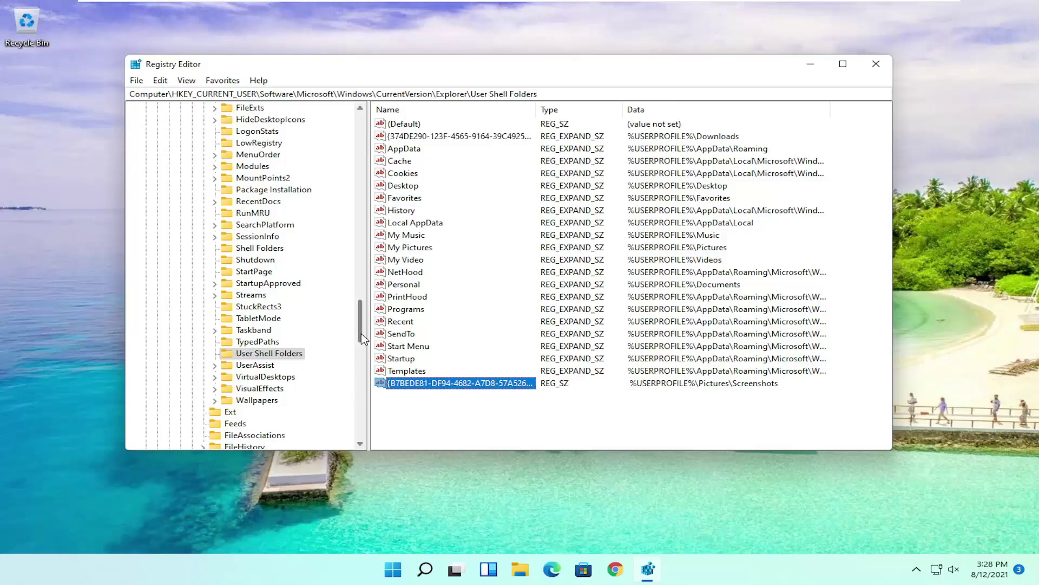
{"action": "left_click_drag", "start_coordinate": [363, 333], "coordinate": [362, 243]}
- Collapse CurrentVersion, Windows, Microsoft, Software and HKEY_CURRENT_USER, then close Registry Editor
{"action": "left_click", "coordinate": [191, 236]}
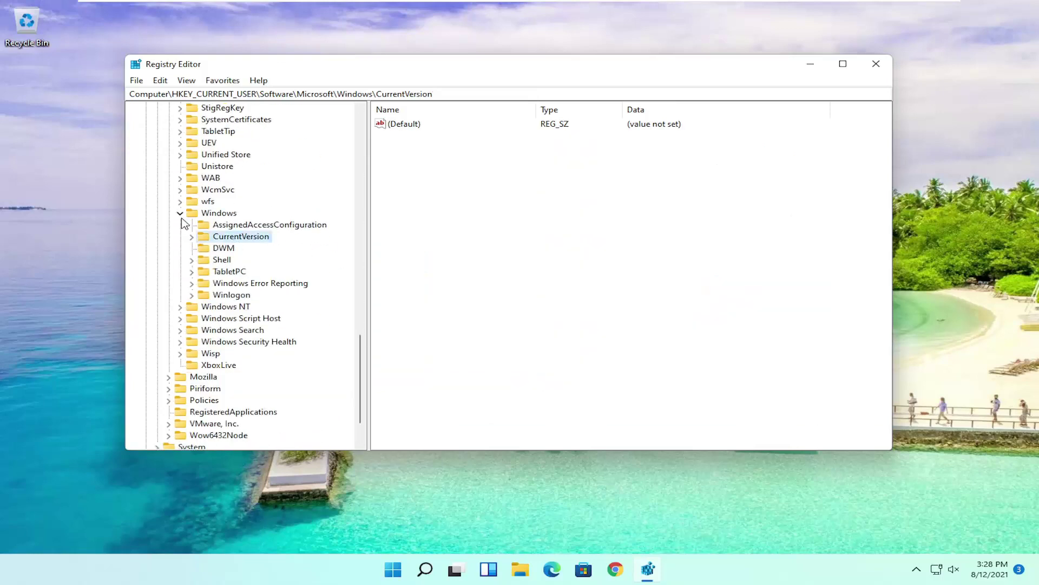
{"action": "left_click", "coordinate": [180, 213]}
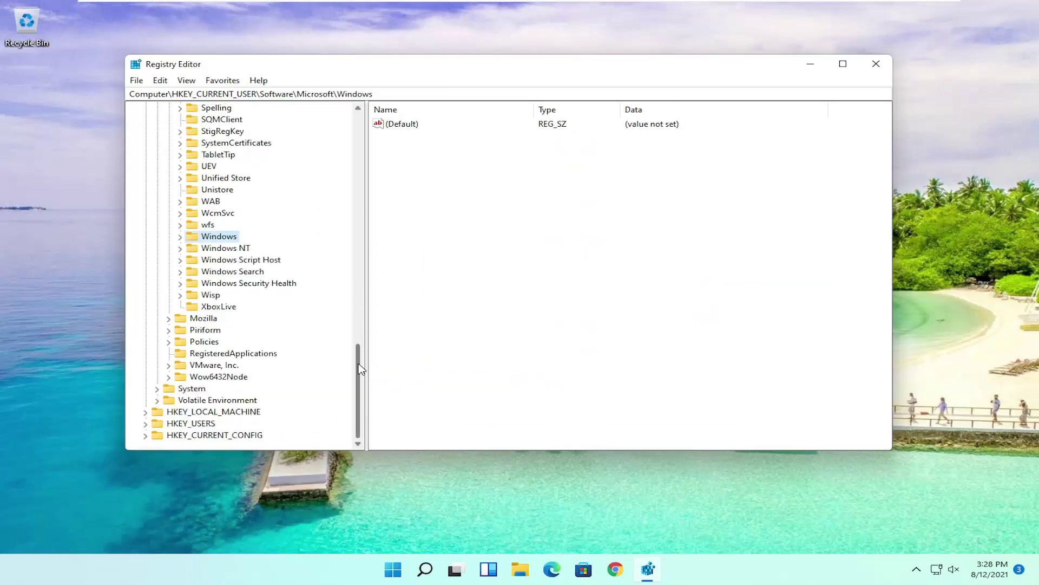
{"action": "left_click_drag", "start_coordinate": [361, 370], "coordinate": [360, 114]}
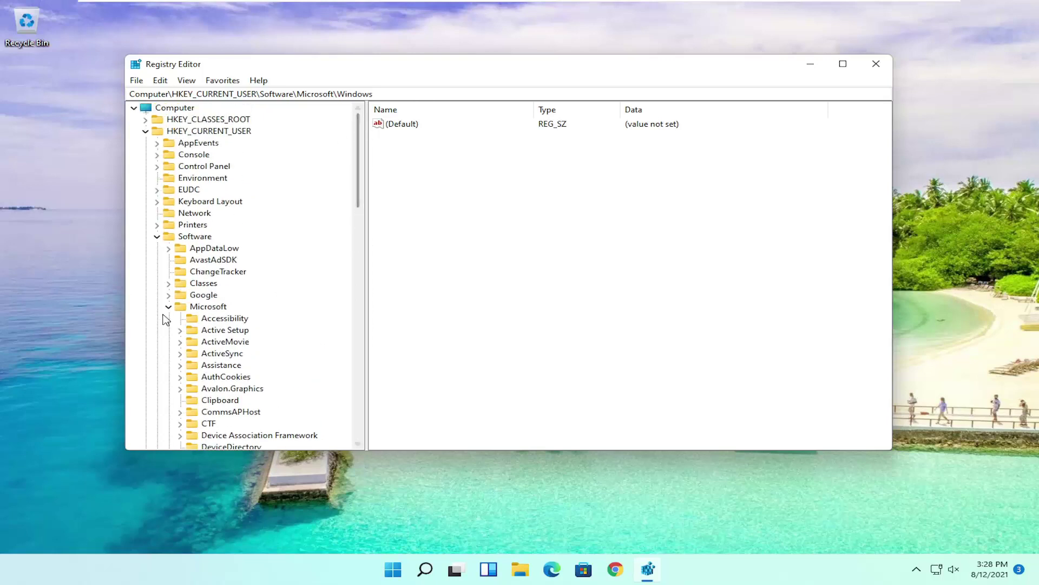
{"action": "left_click", "coordinate": [168, 307]}
{"action": "left_click", "coordinate": [156, 236]}
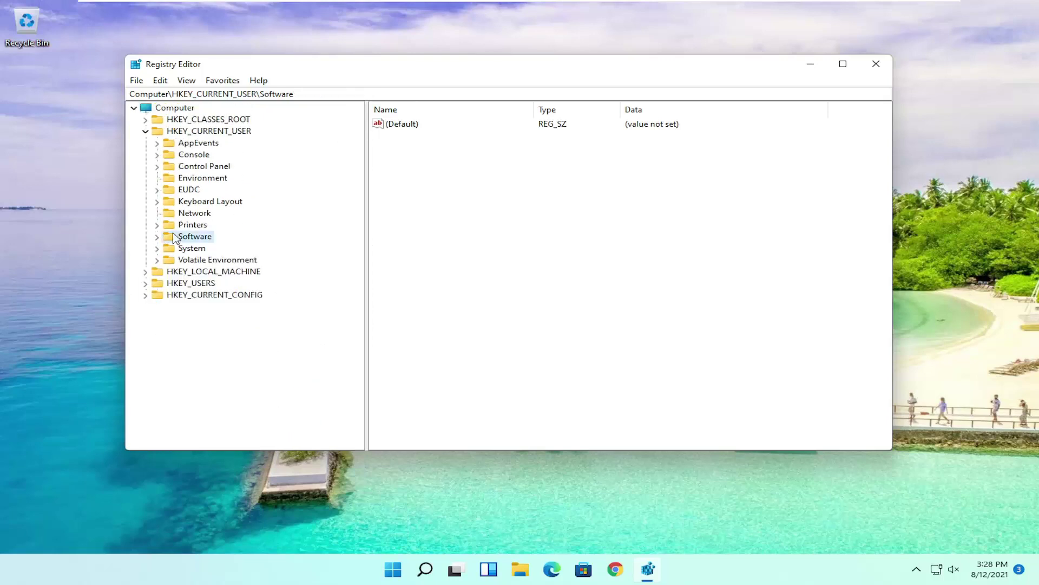
{"action": "left_click", "coordinate": [146, 131]}
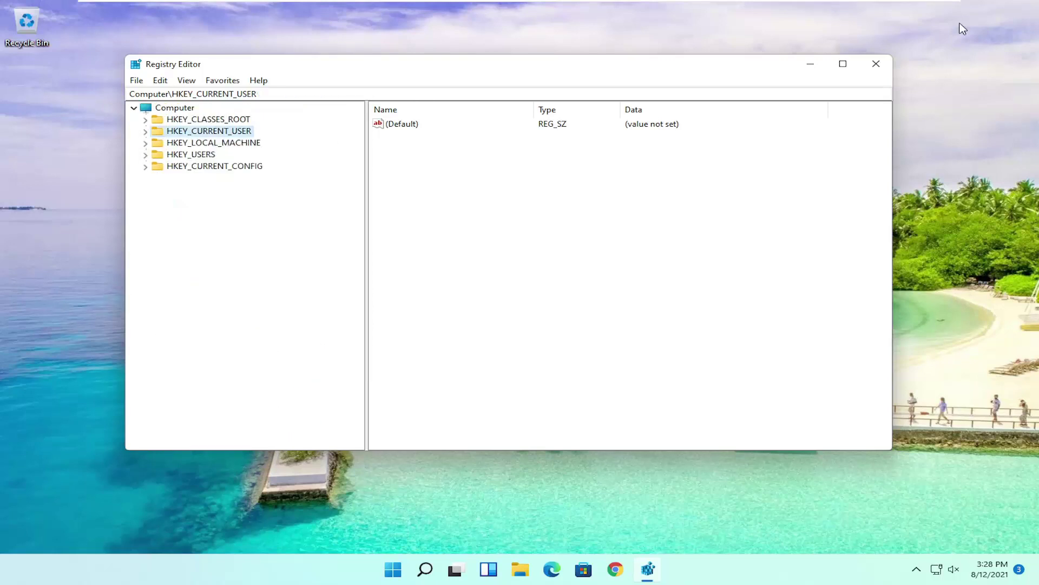
{"action": "left_click", "coordinate": [876, 63]}
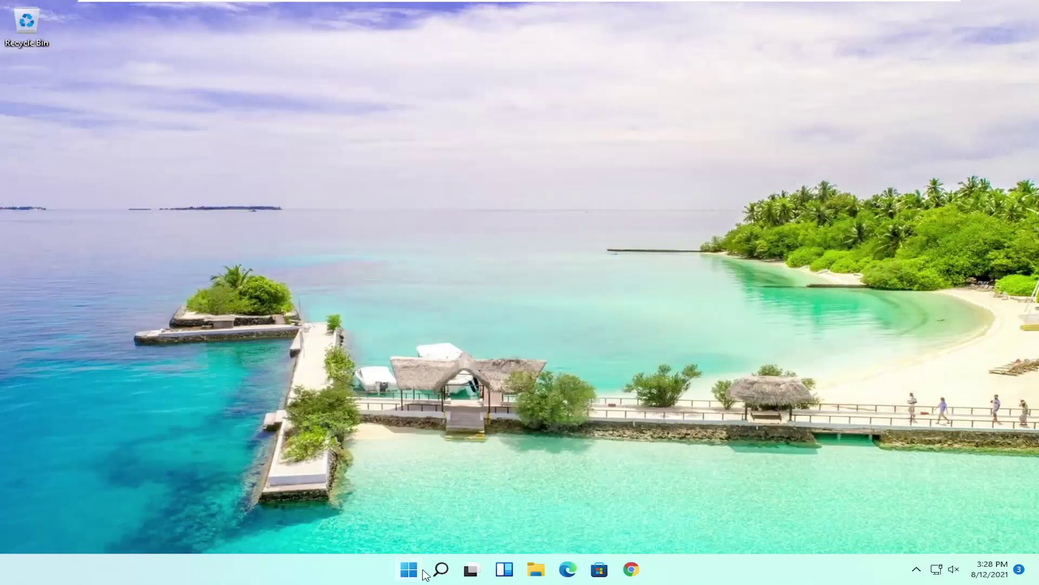
- Open the Start button's power-user menu showing the Shut down or sign out options
{"action": "right_click", "coordinate": [410, 570]}
{"action": "mouse_move", "coordinate": [397, 518]}
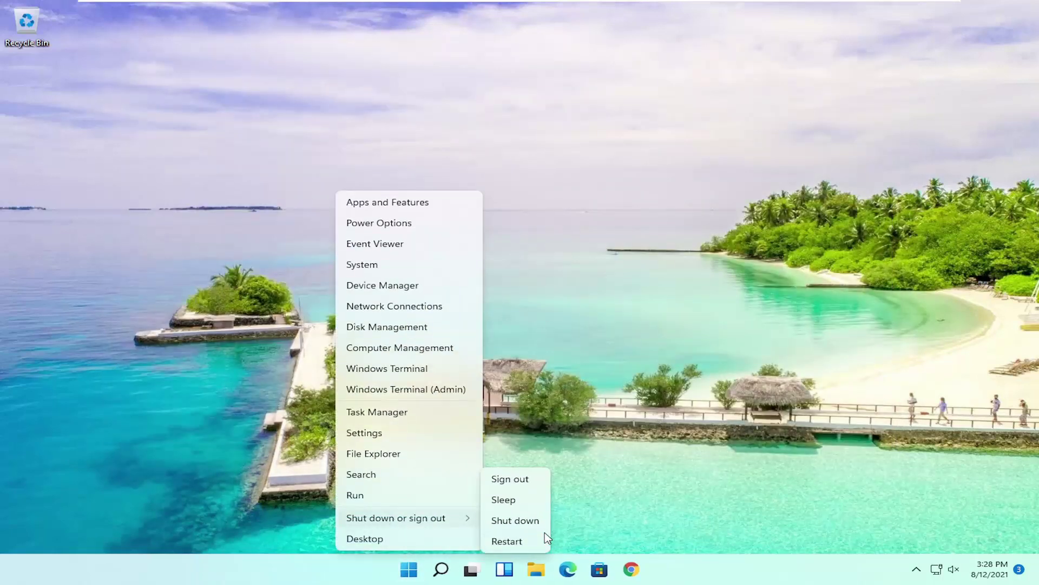